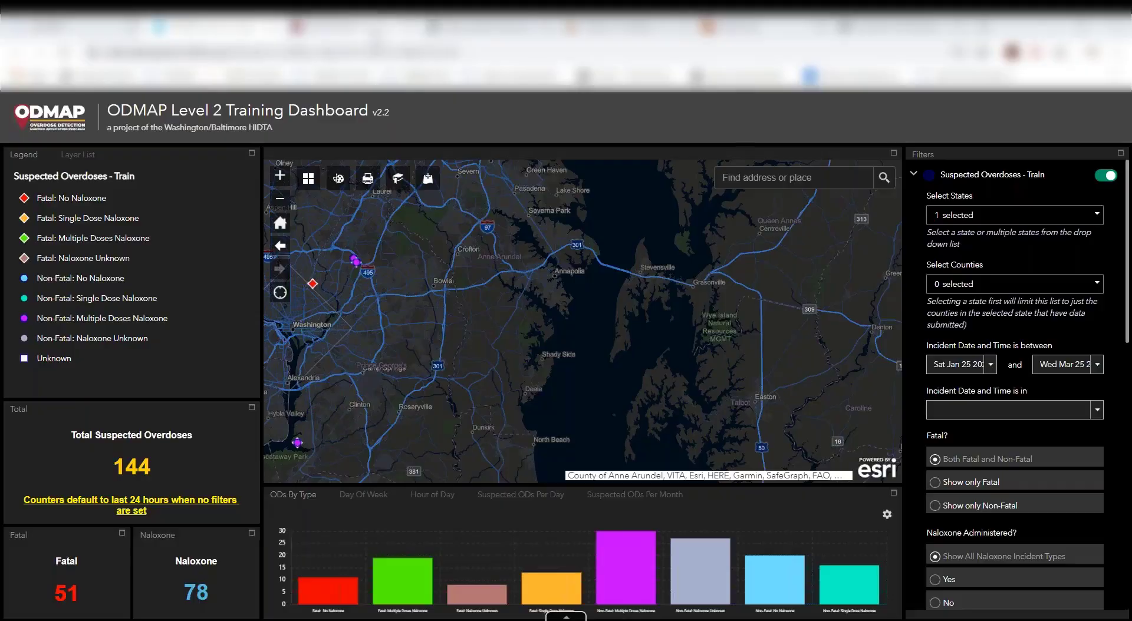
- Move from the National Guard article tab to the VEIP COVID-19 Testing Site FAQs PDF
{"action": "left_click", "coordinate": [383, 26]}
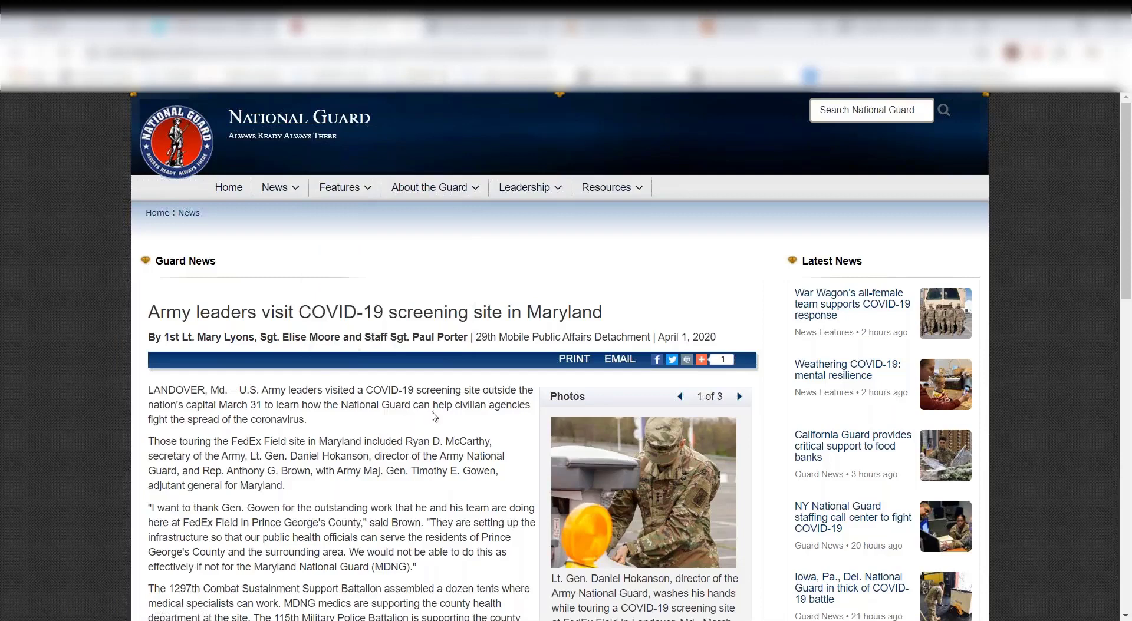
{"action": "key", "text": "ctrl+Tab"}
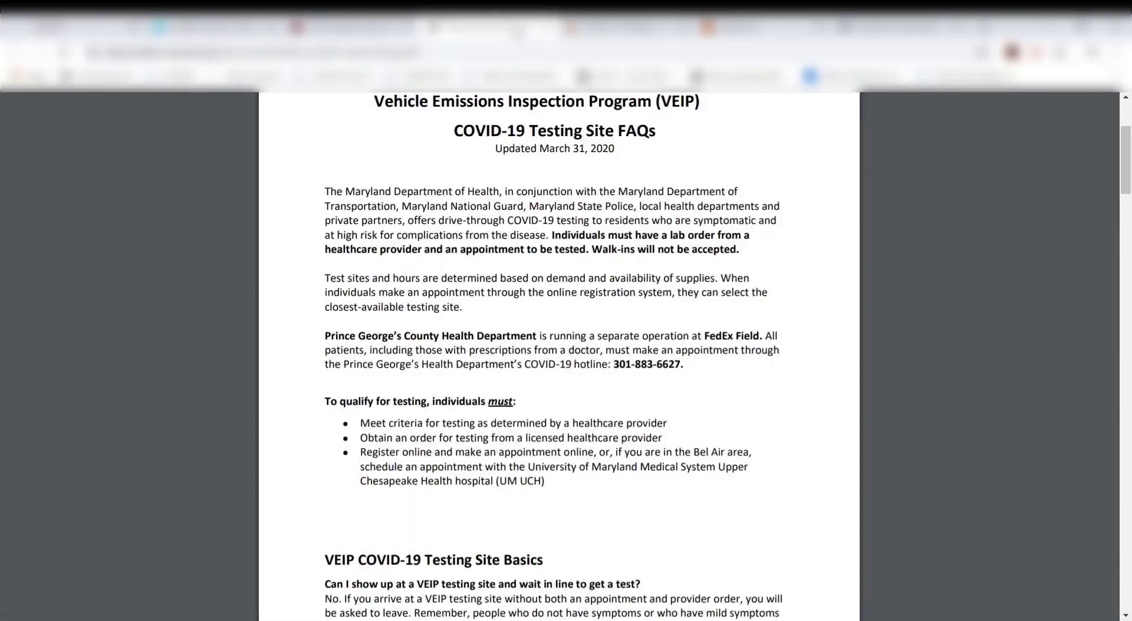
- Open the county's COVID-19 Testing at VEIP Sites page, then bring up the testsites spreadsheet
{"action": "key", "text": "alt+Left"}
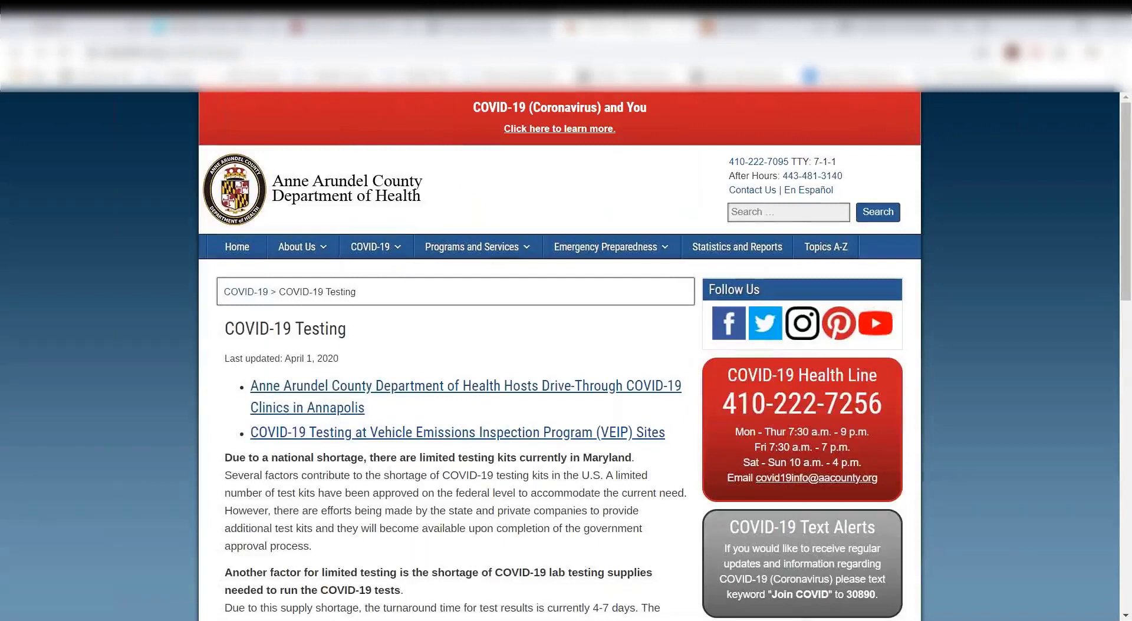
{"action": "left_click", "coordinate": [289, 438]}
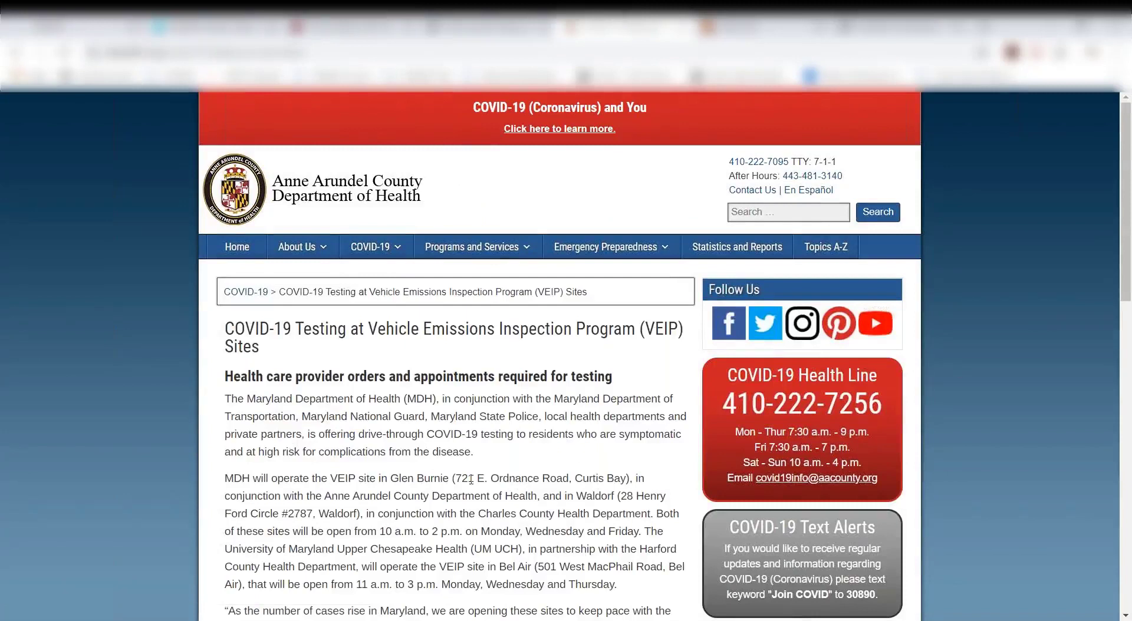
{"action": "mouse_move", "coordinate": [572, 617]}
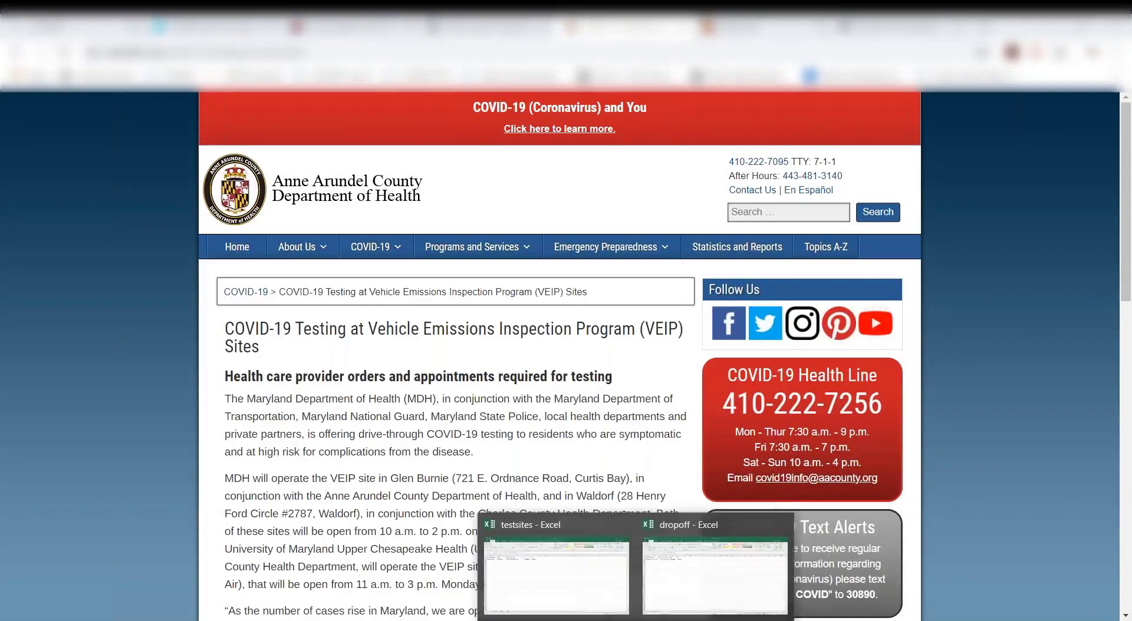
{"action": "left_click", "coordinate": [576, 593]}
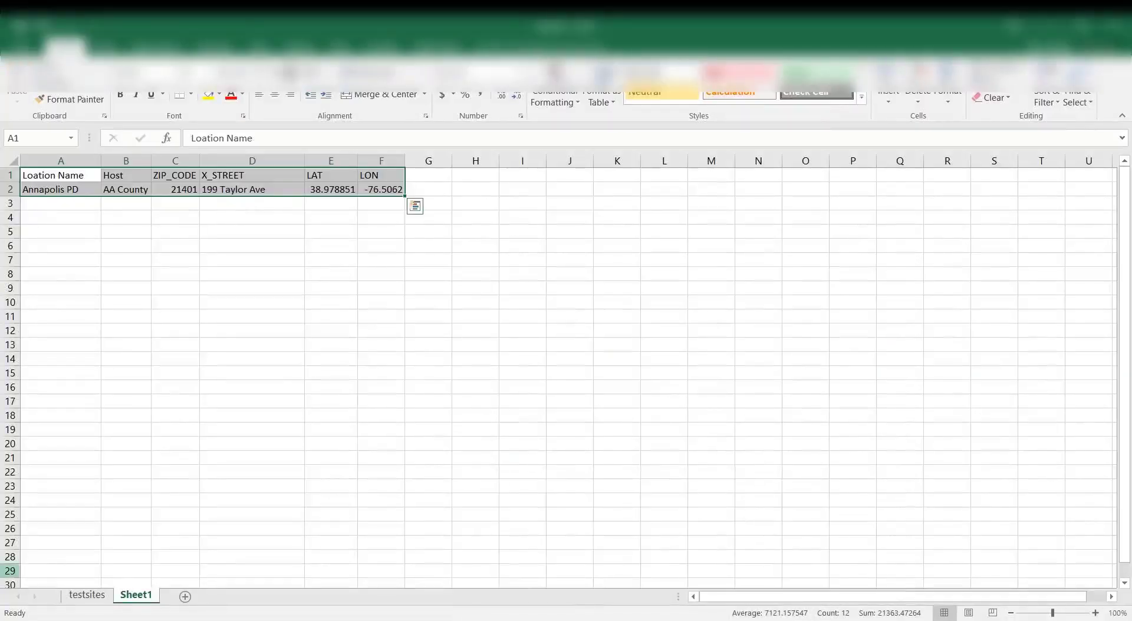
- Show the testsites sheet and point out the FedEx Field entry in cell A2
{"action": "left_click", "coordinate": [67, 596]}
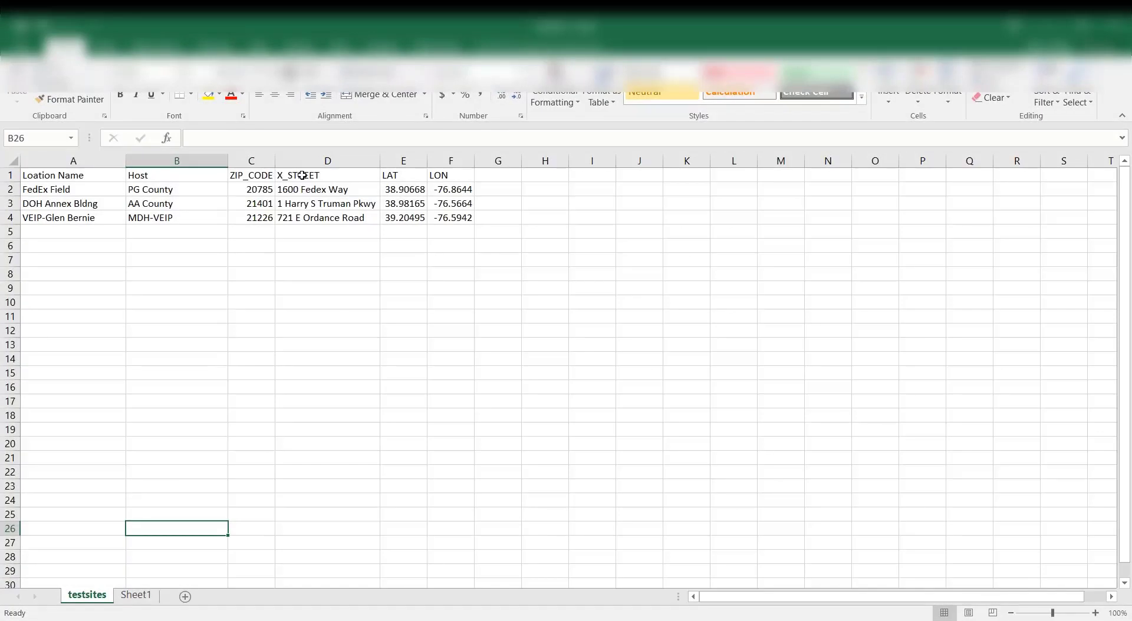
{"action": "left_click", "coordinate": [82, 191]}
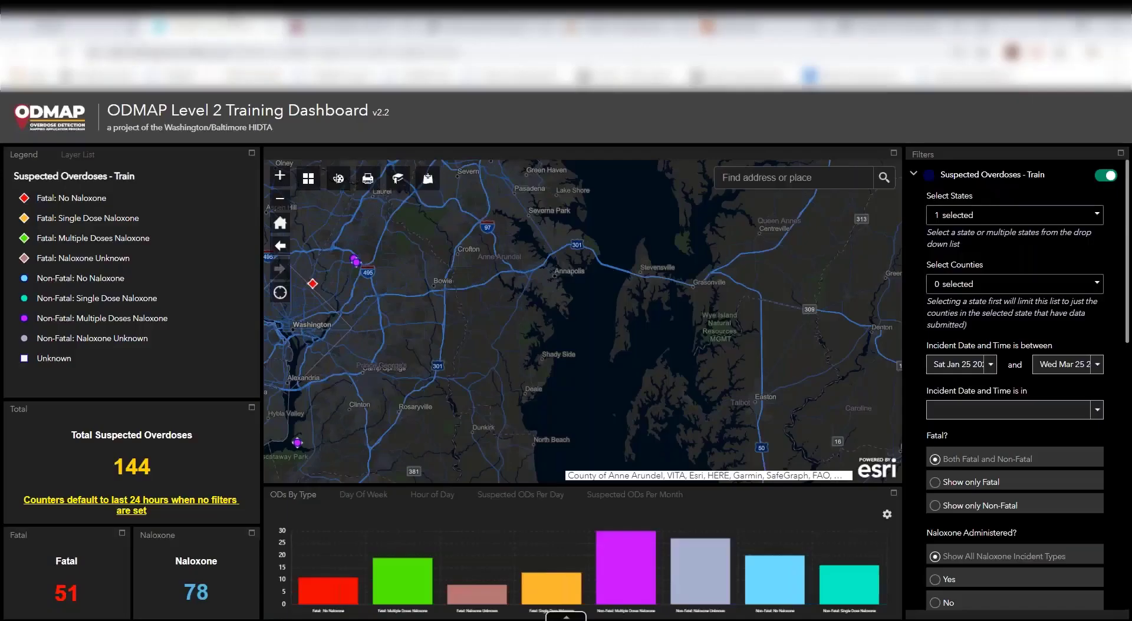
- Upload testsites.csv through Add Data's File option, adding a 3-feature testsites layer
{"action": "left_click", "coordinate": [431, 184]}
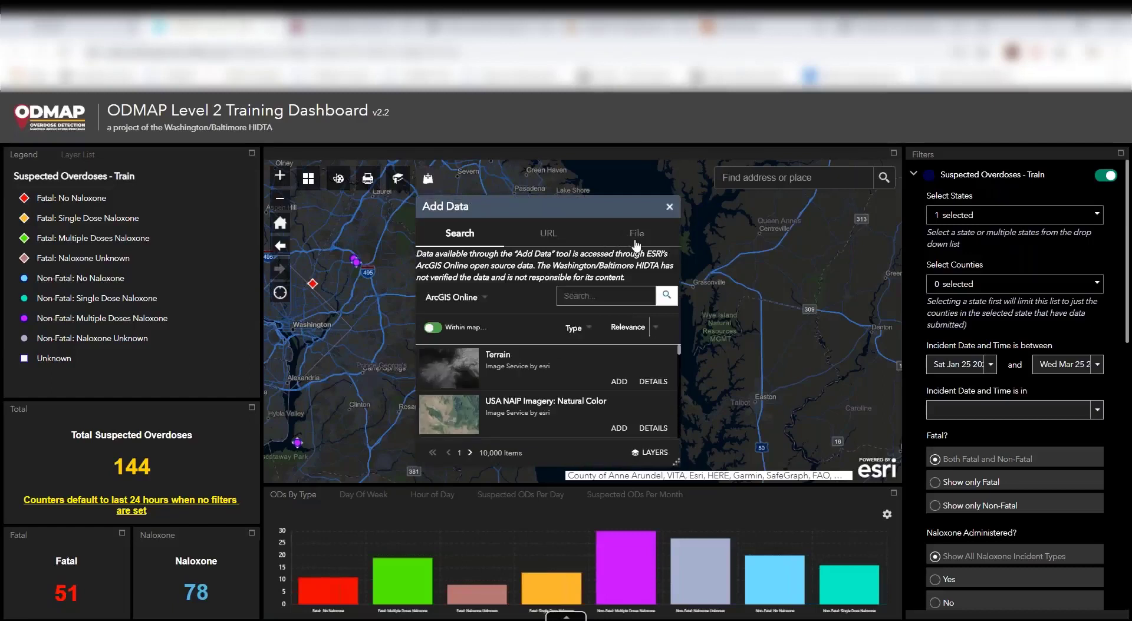
{"action": "left_click", "coordinate": [637, 243]}
{"action": "left_click", "coordinate": [539, 422]}
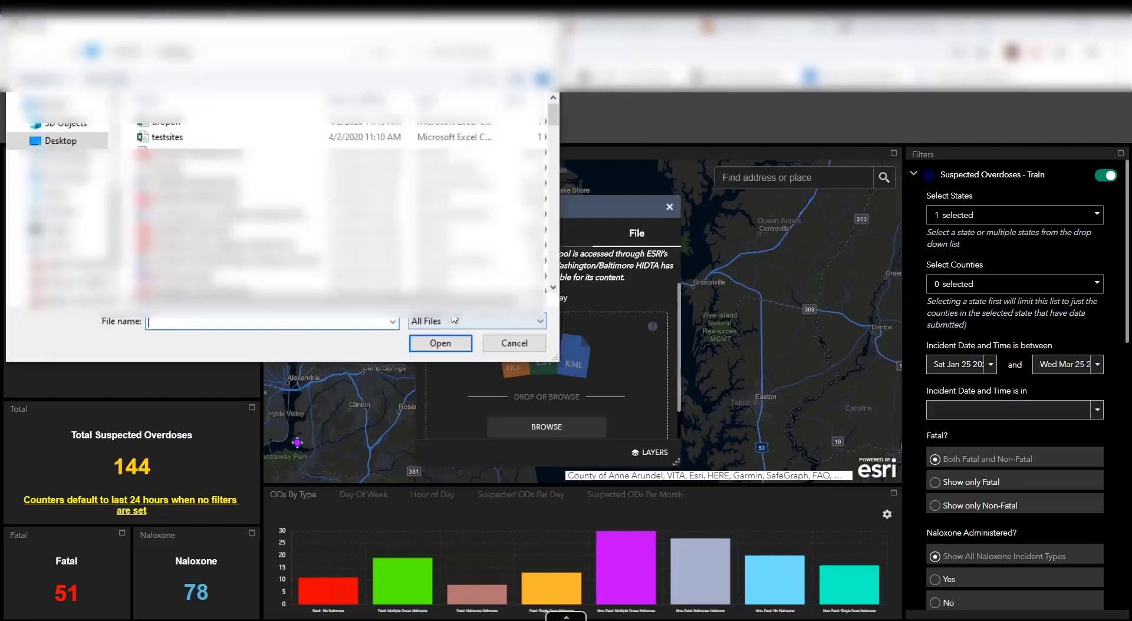
{"action": "double_click", "coordinate": [305, 138]}
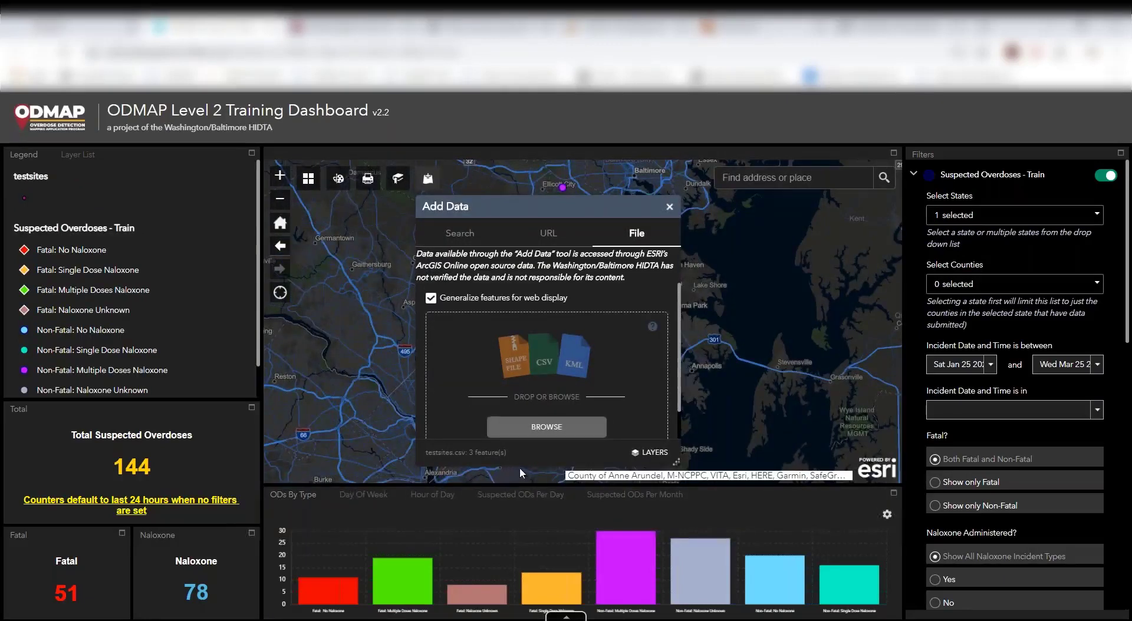
{"action": "left_click", "coordinate": [669, 207]}
{"action": "left_click", "coordinate": [80, 156]}
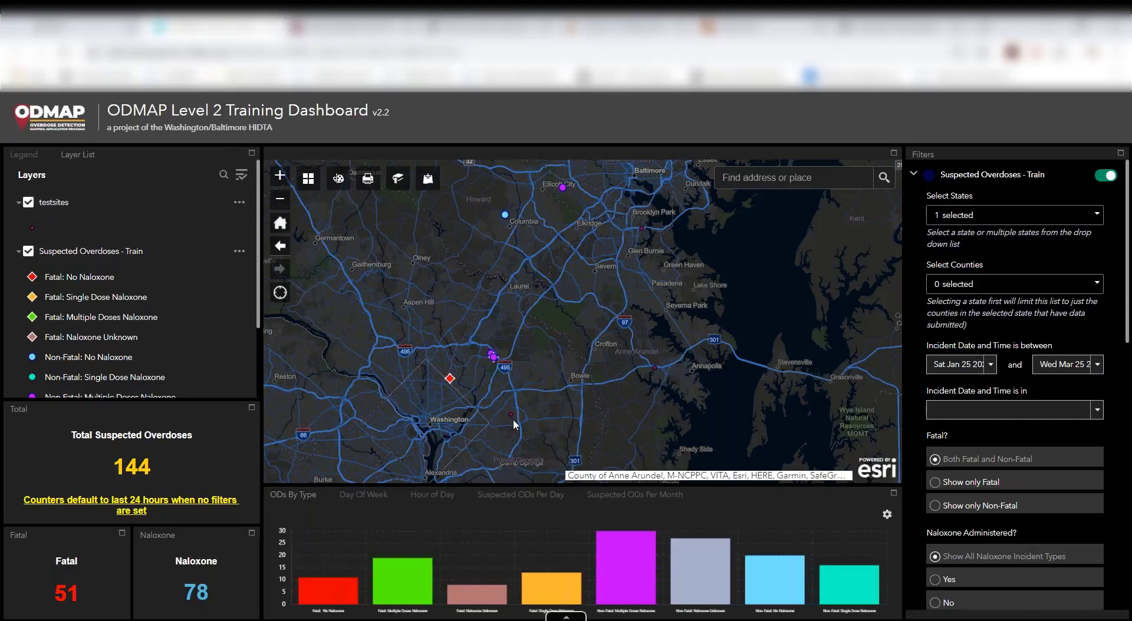
- Zoom in and inspect the FedEx Field test site's popup details, then close it
{"action": "scroll", "coordinate": [529, 422], "scroll_direction": "up", "scroll_amount": 2}
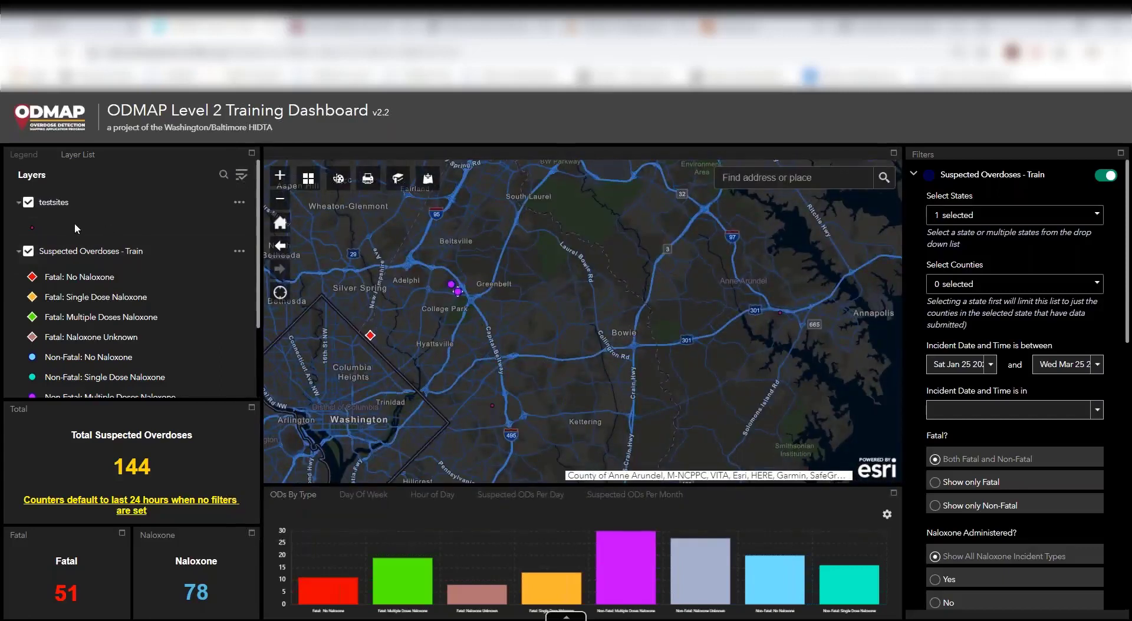
{"action": "left_click", "coordinate": [492, 406]}
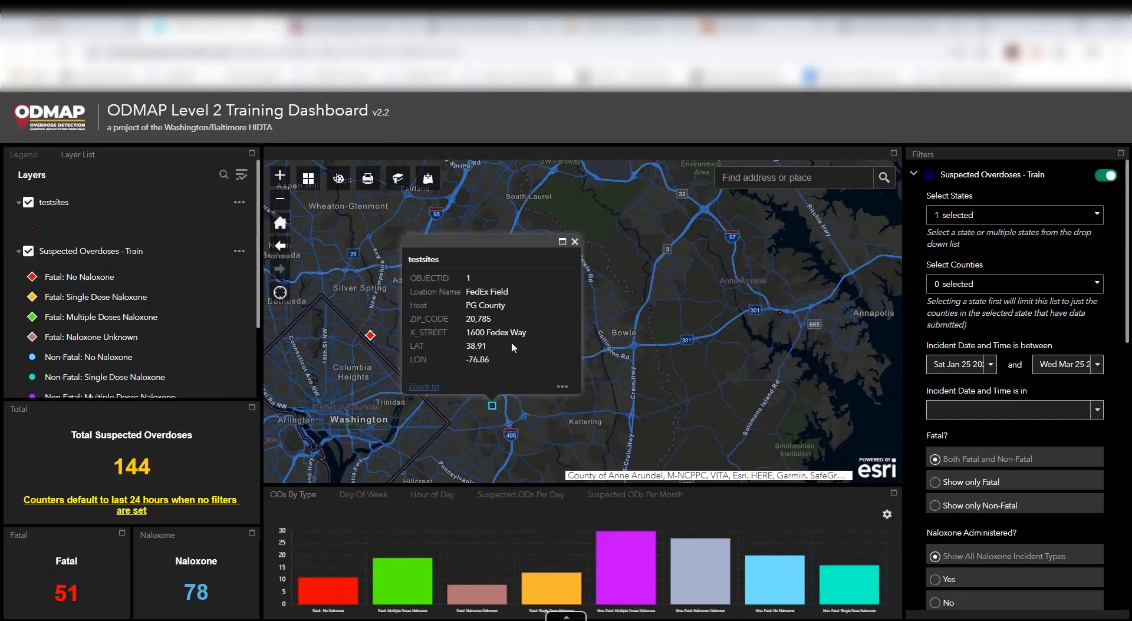
{"action": "left_click", "coordinate": [575, 242]}
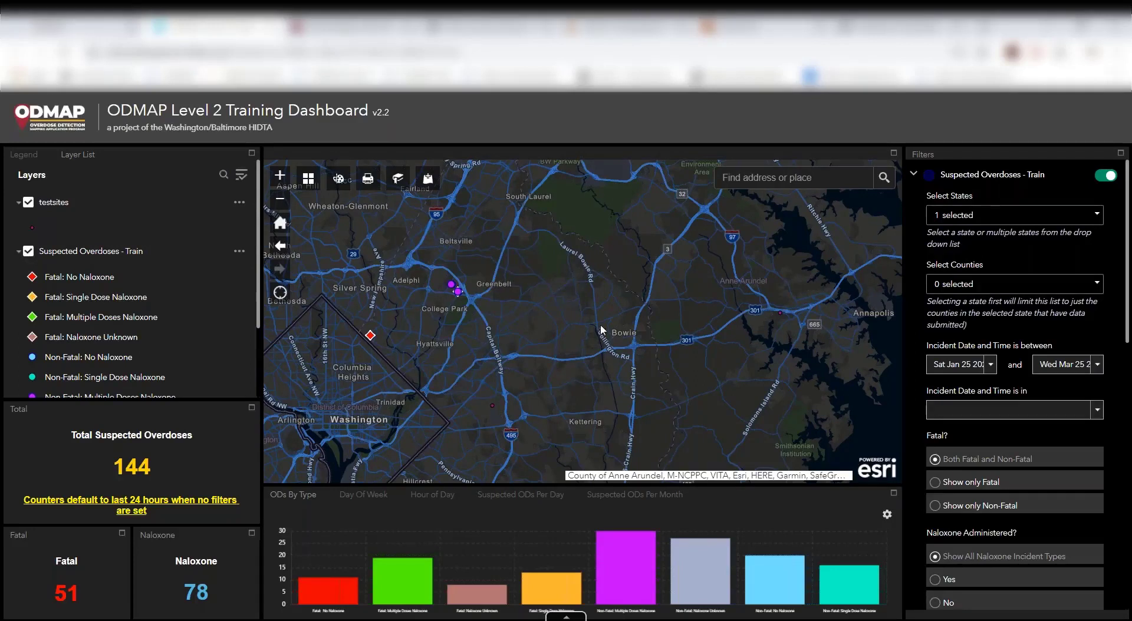
- Preview the dropoff spreadsheet in Excel, then return to the ODMAP dashboard
{"action": "mouse_move", "coordinate": [636, 619]}
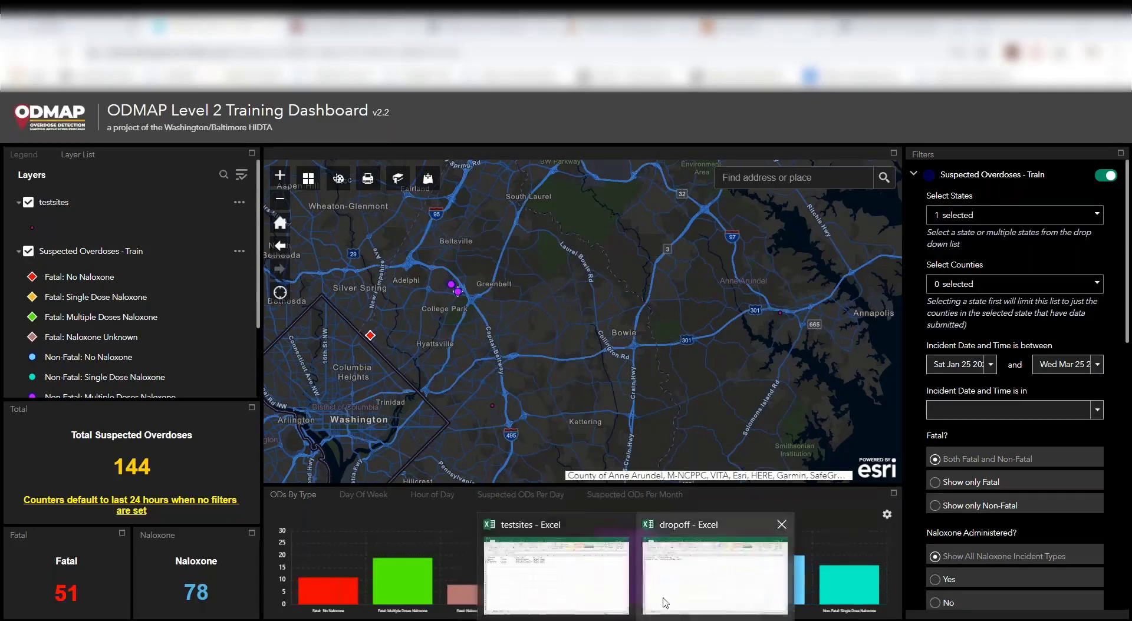
{"action": "left_click", "coordinate": [669, 595]}
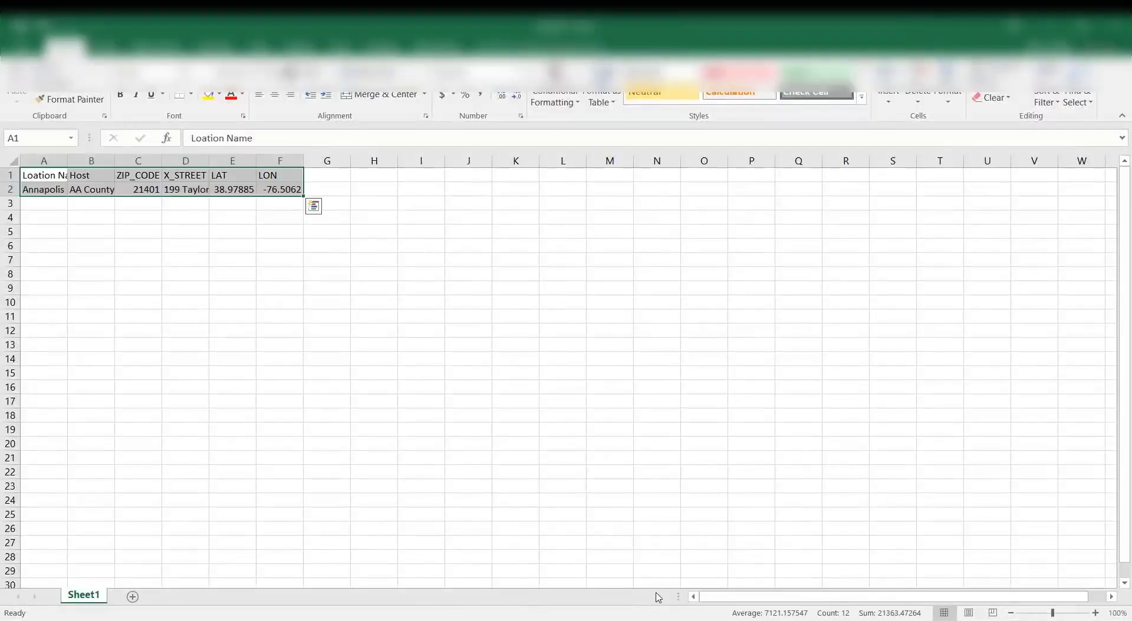
{"action": "left_click", "coordinate": [566, 617]}
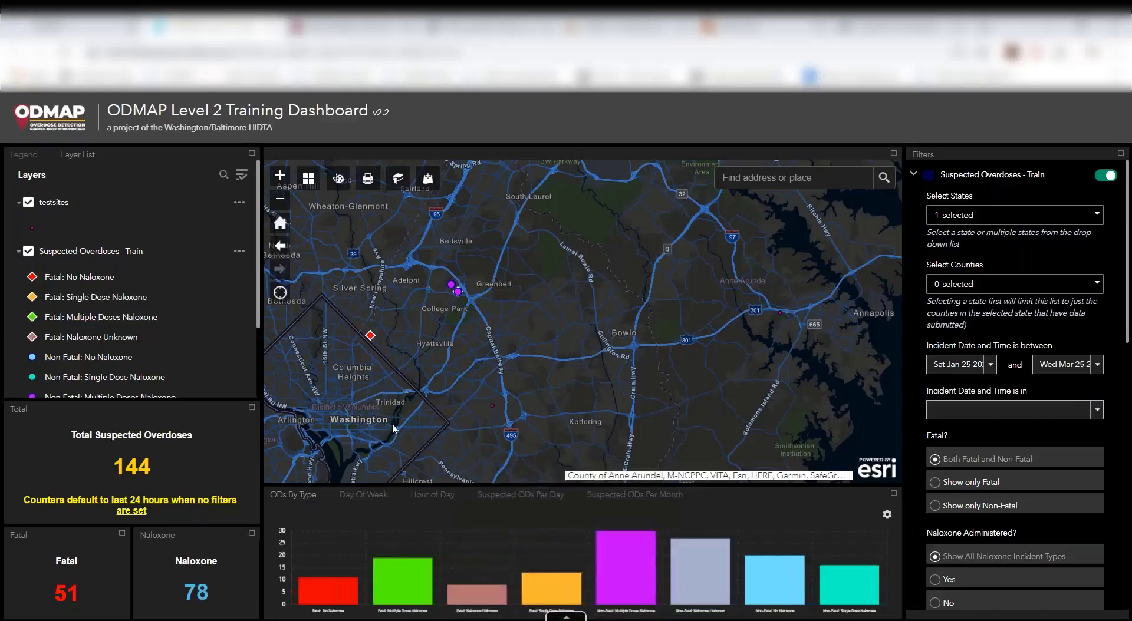
- Upload dropoff.csv through Add Data, adding a 1-feature dropoff layer
{"action": "left_click", "coordinate": [435, 180]}
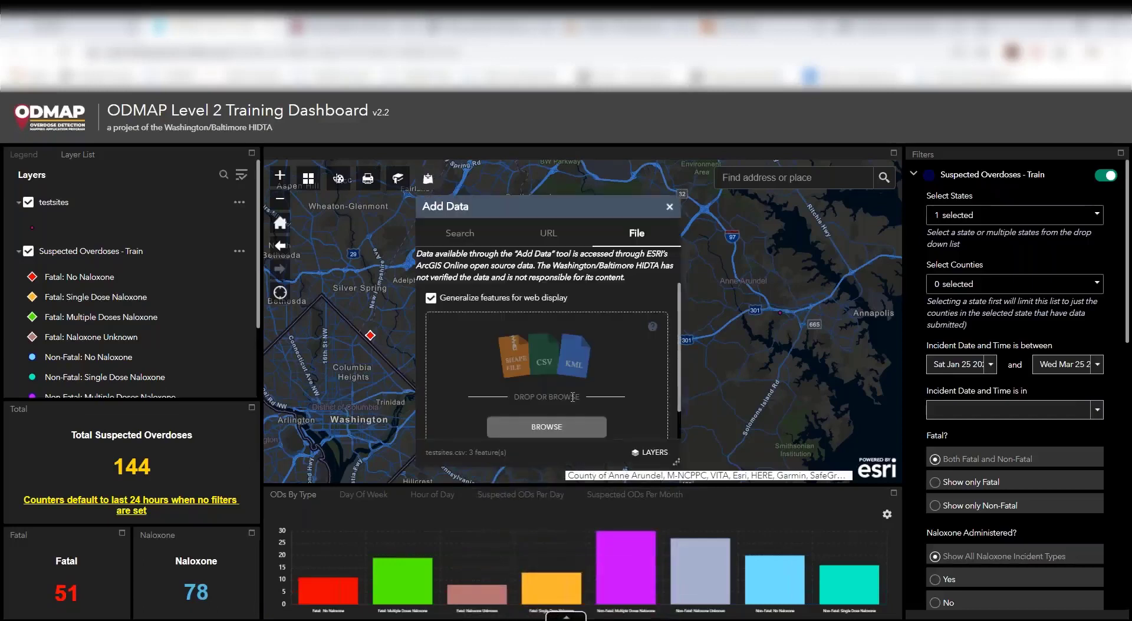
{"action": "left_click", "coordinate": [545, 426]}
{"action": "double_click", "coordinate": [233, 125]}
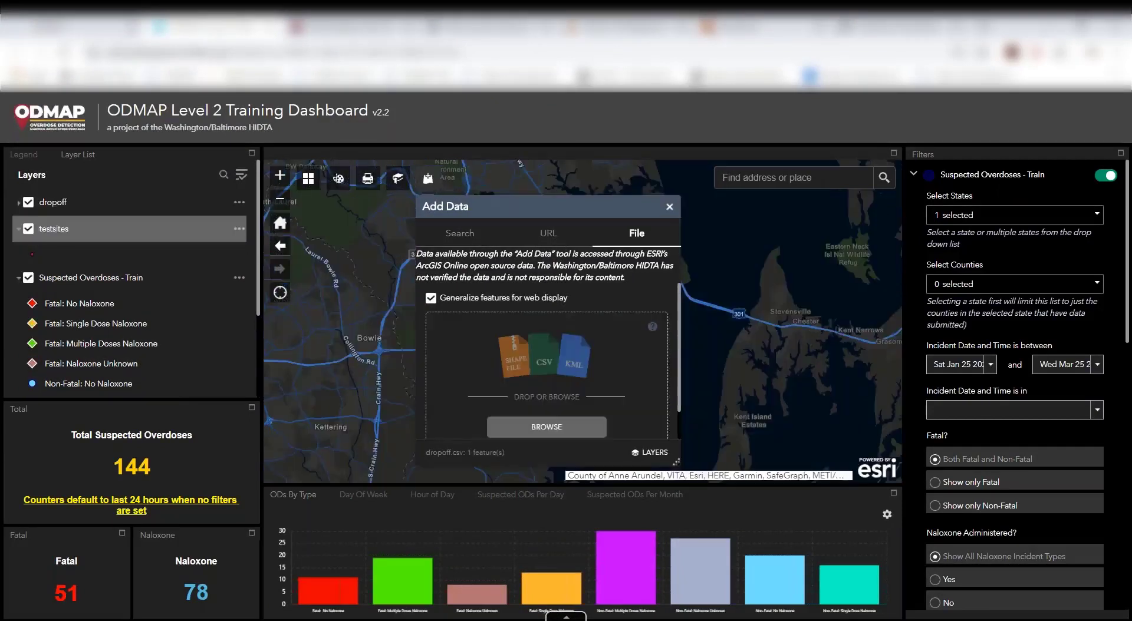
{"action": "left_click", "coordinate": [669, 206]}
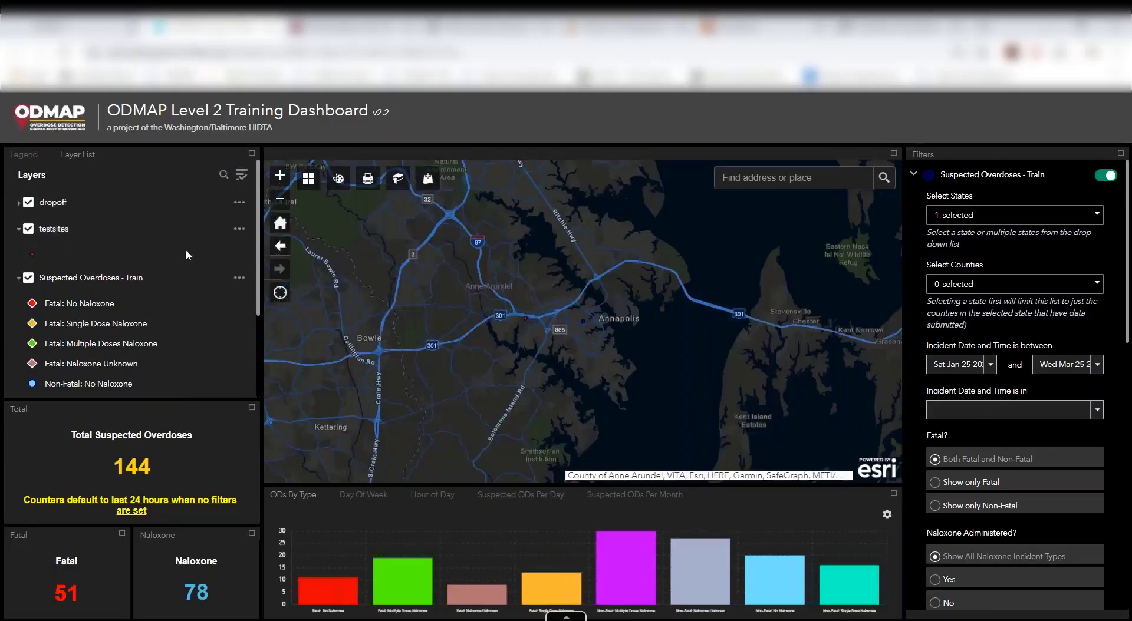
- Expand the dropoff layer to show its symbol and zoom out over Baltimore–Washington
{"action": "left_click", "coordinate": [18, 204]}
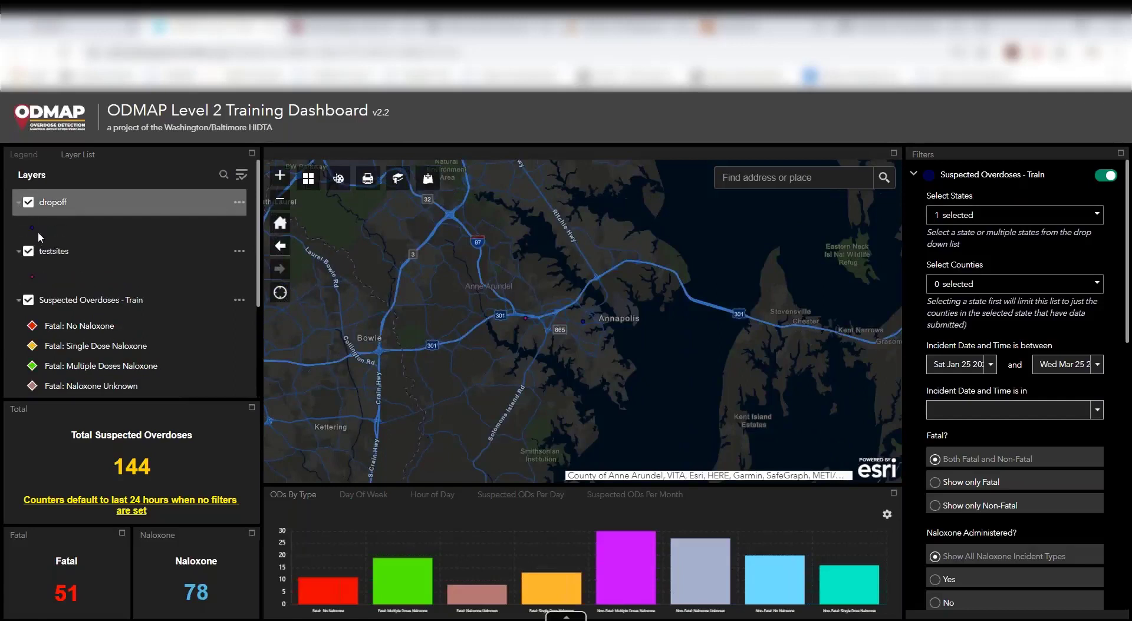
{"action": "scroll", "coordinate": [593, 411], "scroll_direction": "down", "scroll_amount": 1}
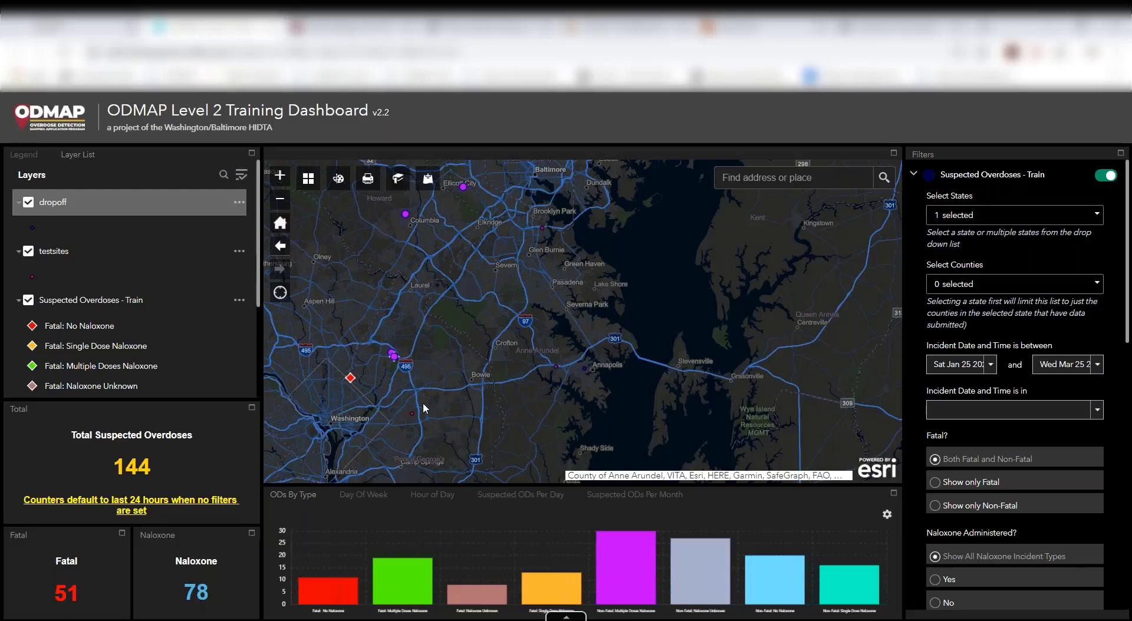
- Search ArcGIS Online and add the Coronavirus COVID-19 Cases layers (Deaths, Cases, Cases_country)
{"action": "left_click", "coordinate": [428, 178]}
{"action": "left_click", "coordinate": [471, 235]}
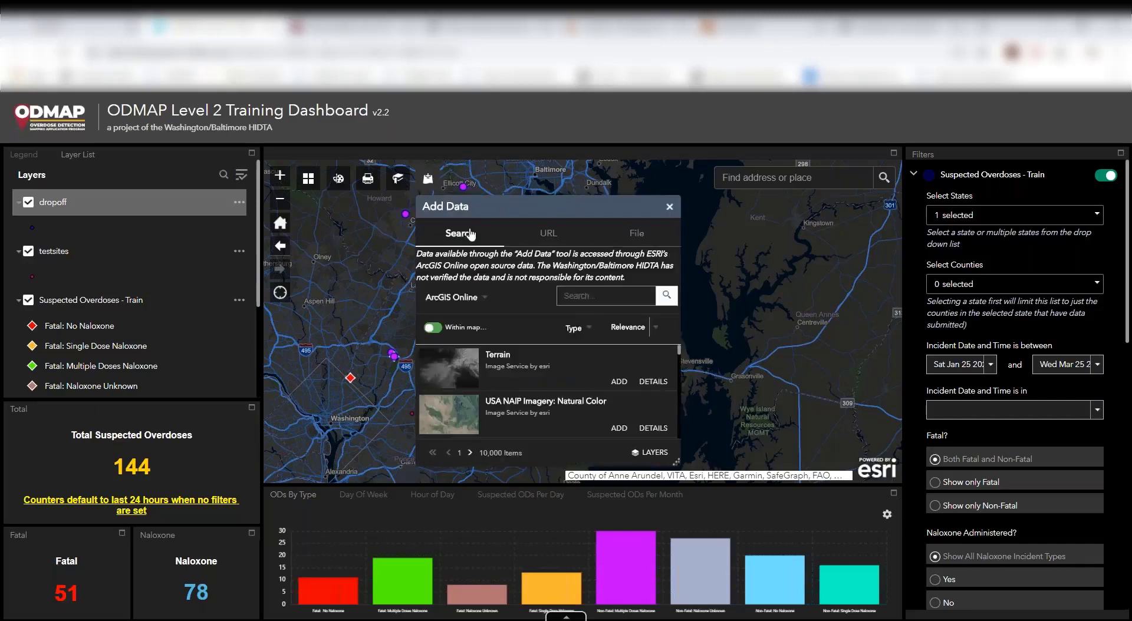
{"action": "type", "text": "n"}
{"action": "type", "text": "cod"}
{"action": "type", "text": "v"}
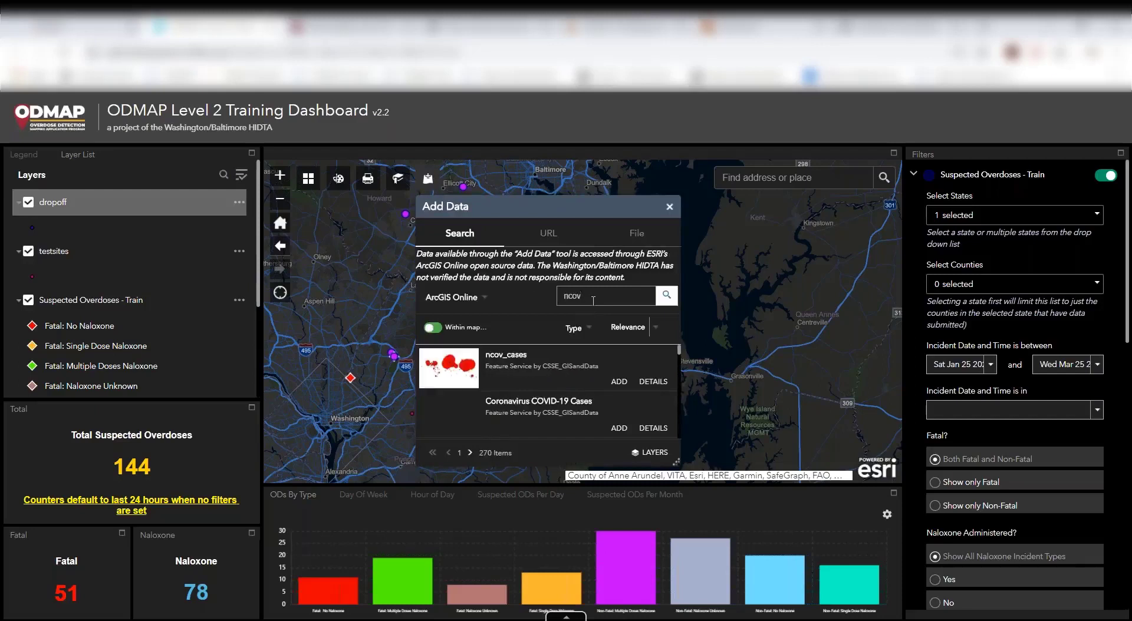
{"action": "left_click", "coordinate": [613, 430]}
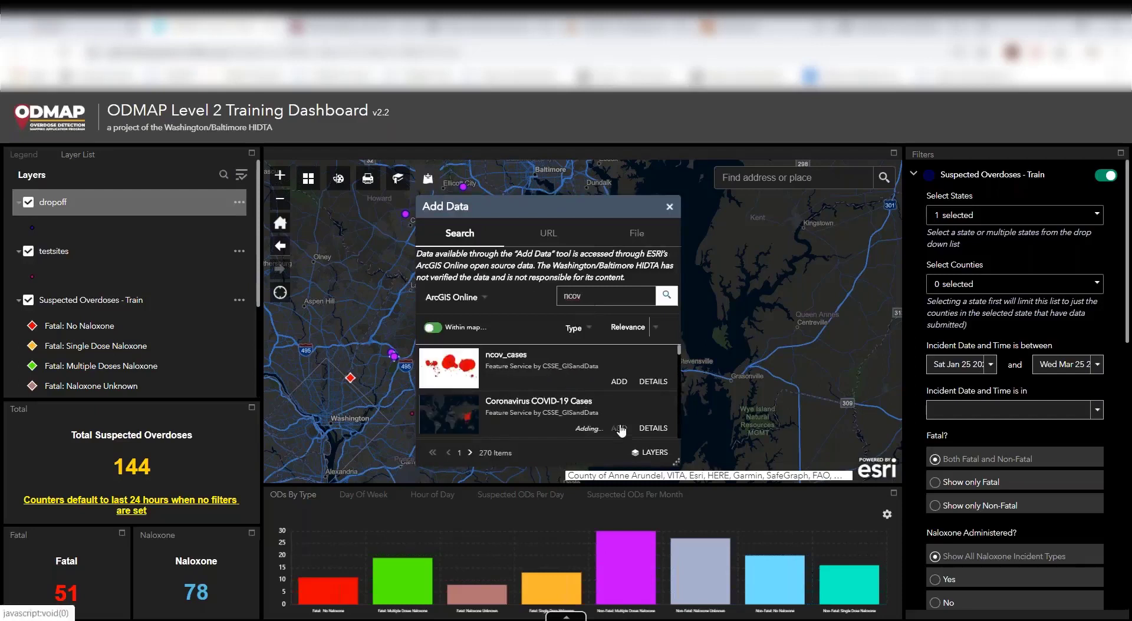
{"action": "left_click", "coordinate": [670, 208]}
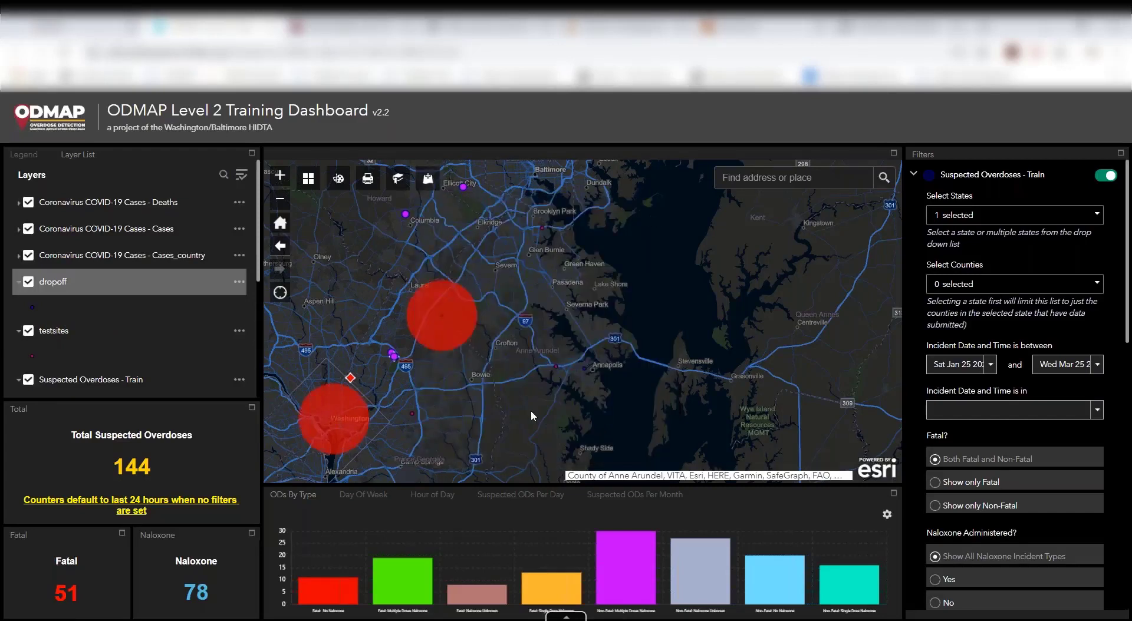